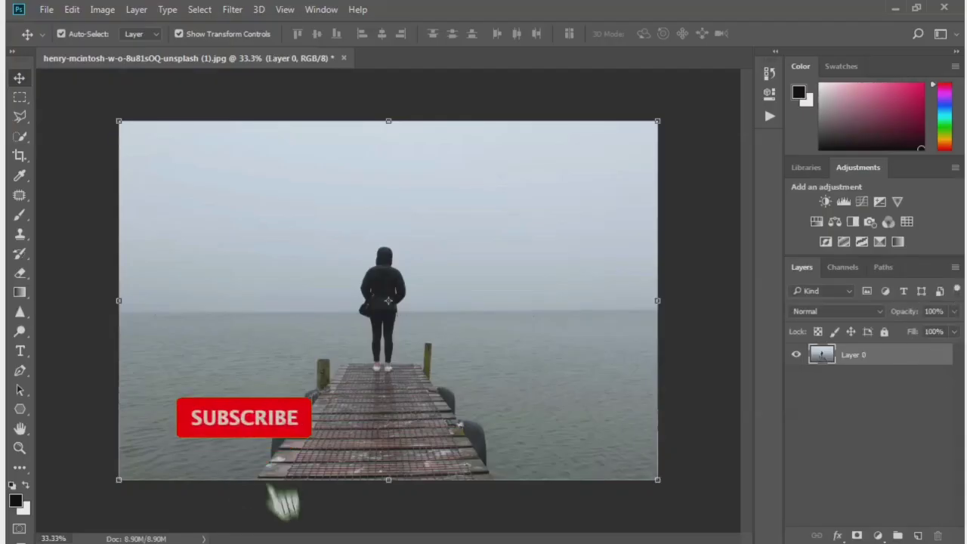
Rename the pier photo's Layer 0 to 'girl'
double_click(853, 355)
text(girl)
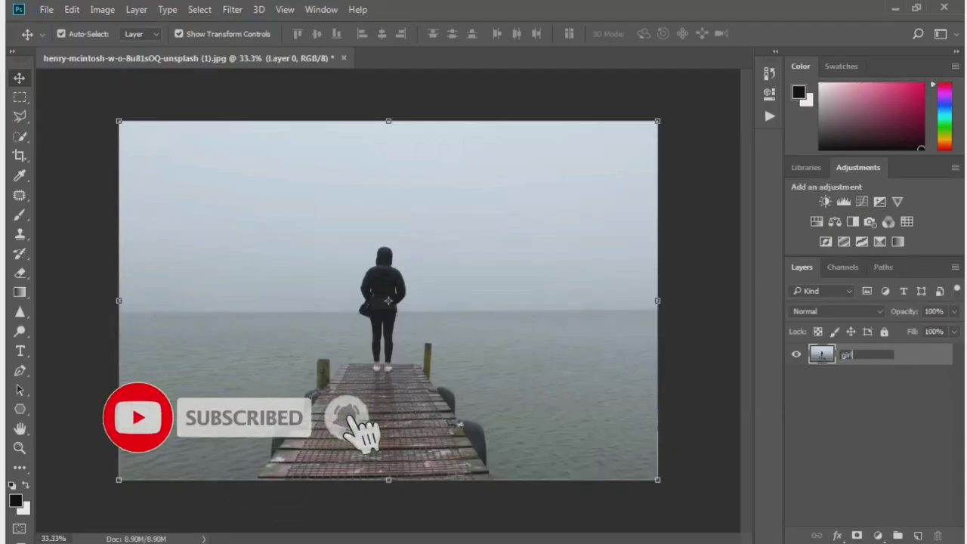
key(Return)
Open pexels-pixabay-417045 and drag its clouds into the pier document over the sky
key(alt+f)
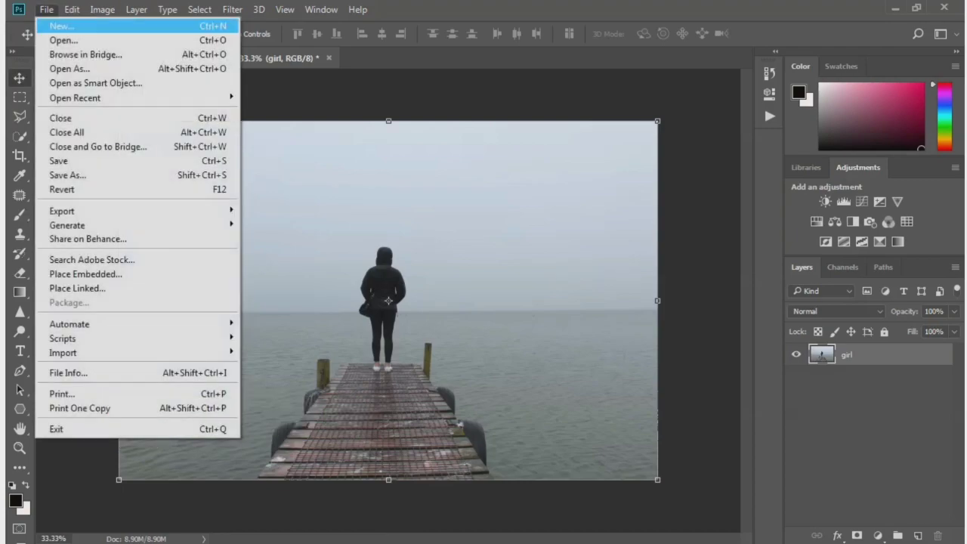
key(Down)
key(Return)
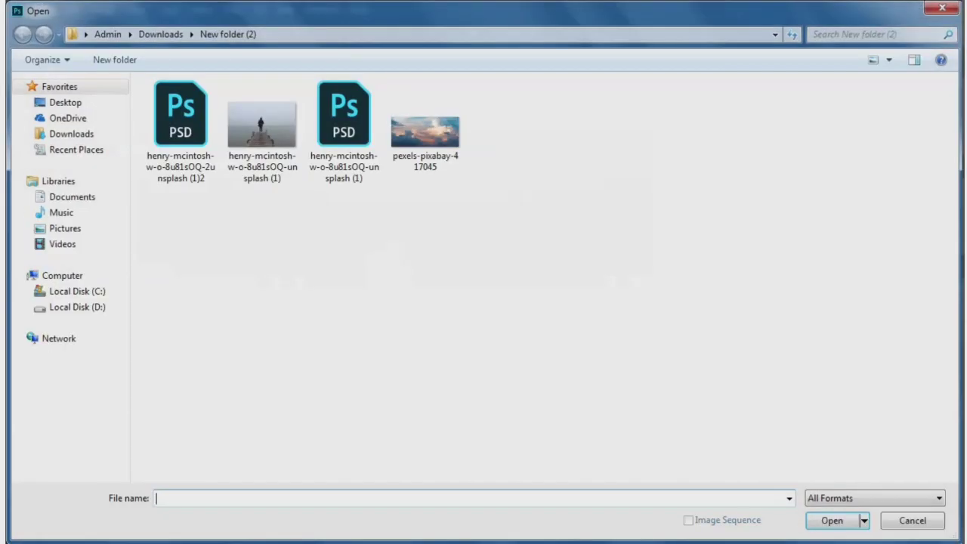
click(426, 132)
click(832, 520)
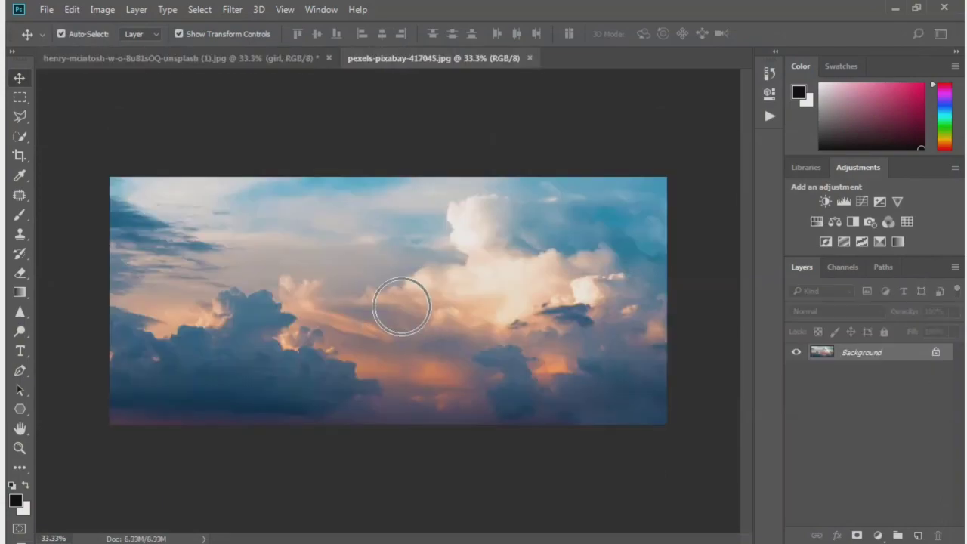
mouse_move(314, 226)
mouse_down()
mouse_move(387, 301)
mouse_move(423, 250)
mouse_up()
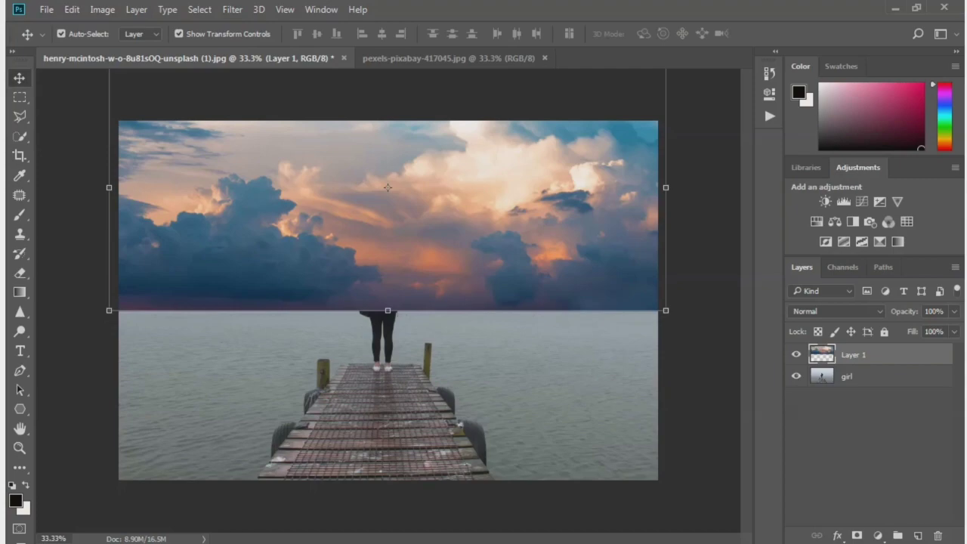
drag(388, 187, 388, 187)
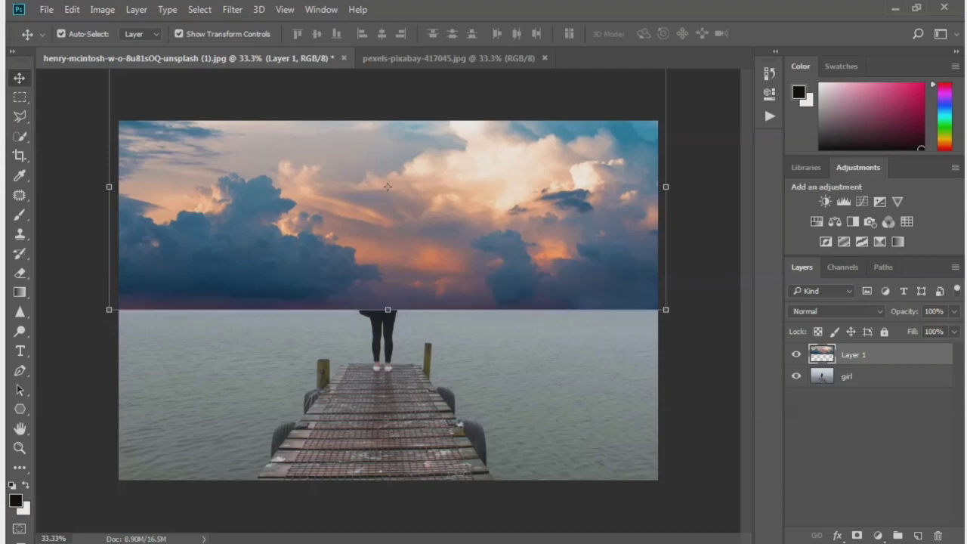
Duplicate the cloud layer, flip the copy vertically and move it into the lower half
key(ctrl+j)
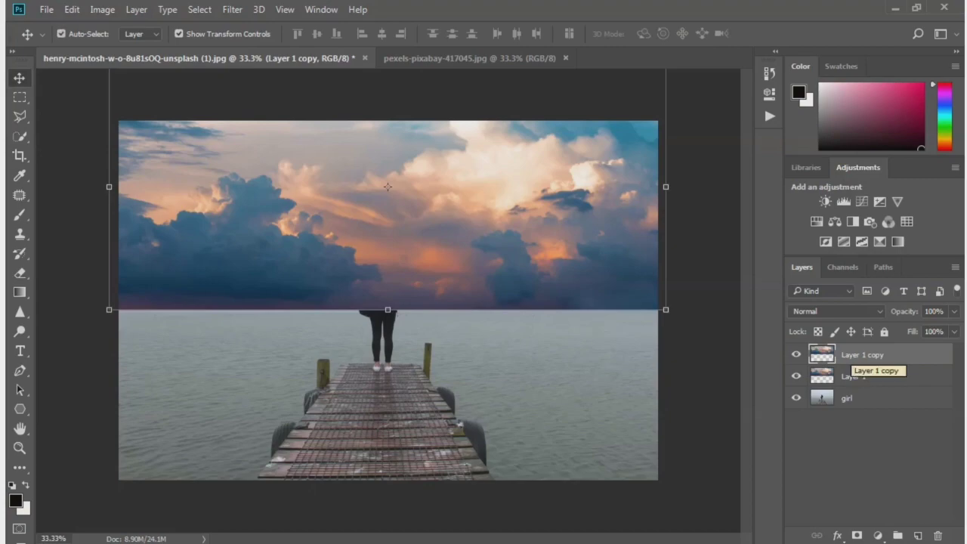
click(863, 352)
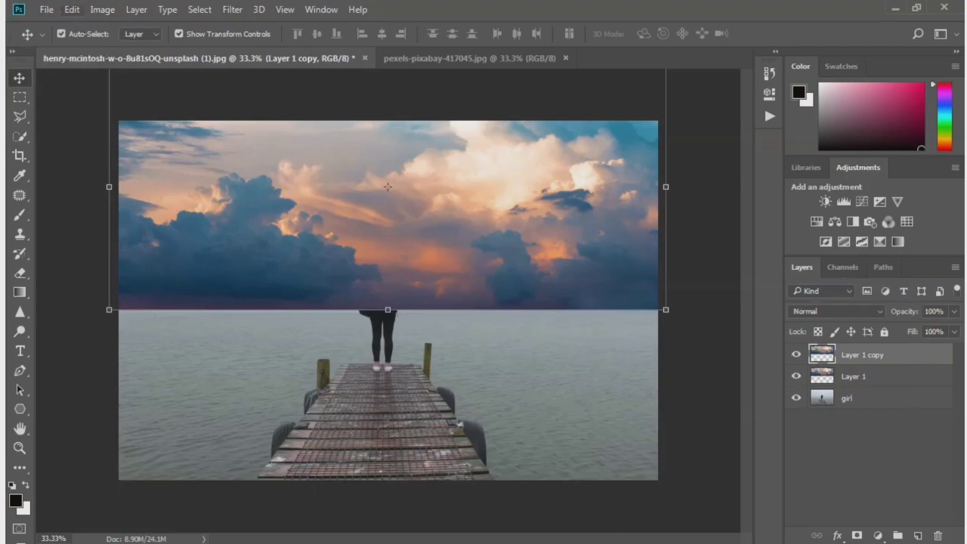
click(71, 9)
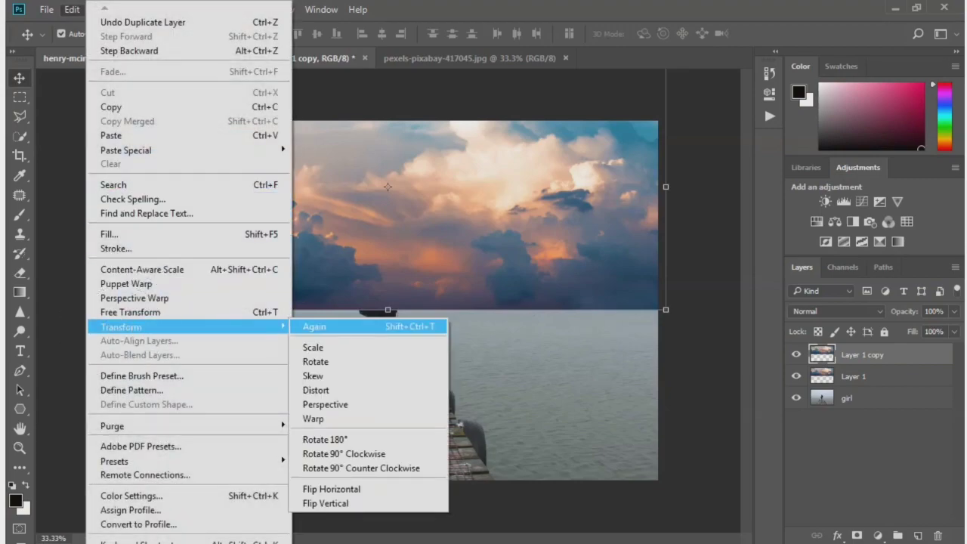
click(325, 503)
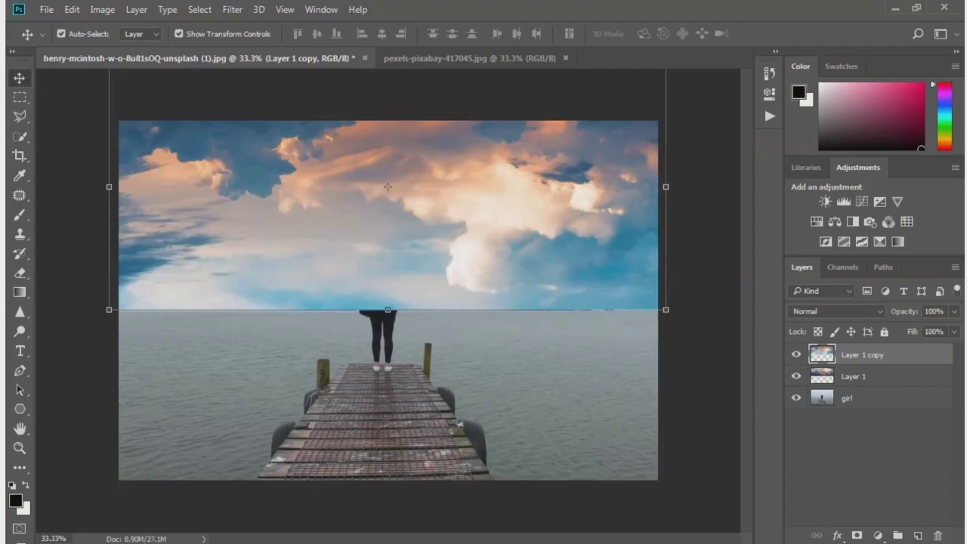
mouse_move(387, 187)
mouse_down()
mouse_move(417, 318)
mouse_move(420, 394)
mouse_up()
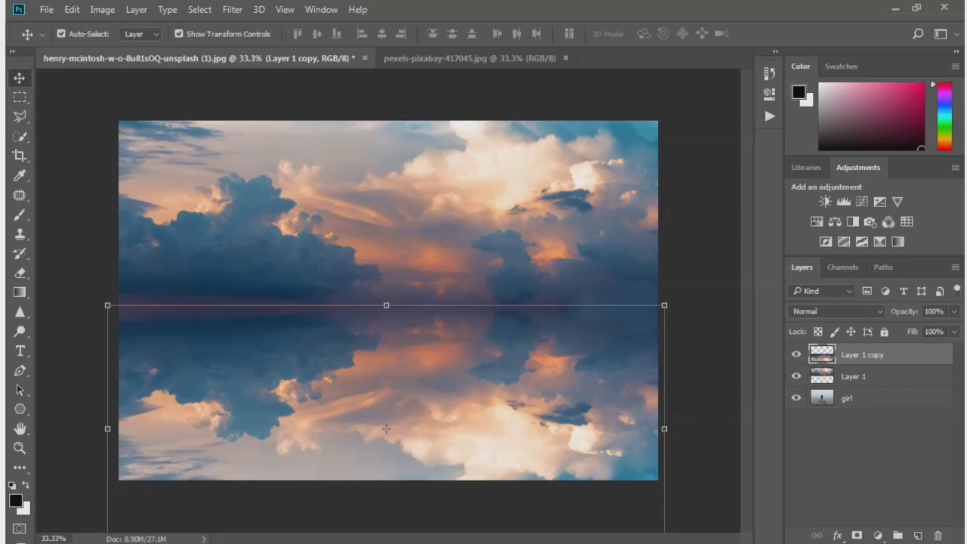
Apply a 3.5-pixel Gaussian Blur to the Layer 1 copy reflection
click(232, 9)
mouse_move(240, 175)
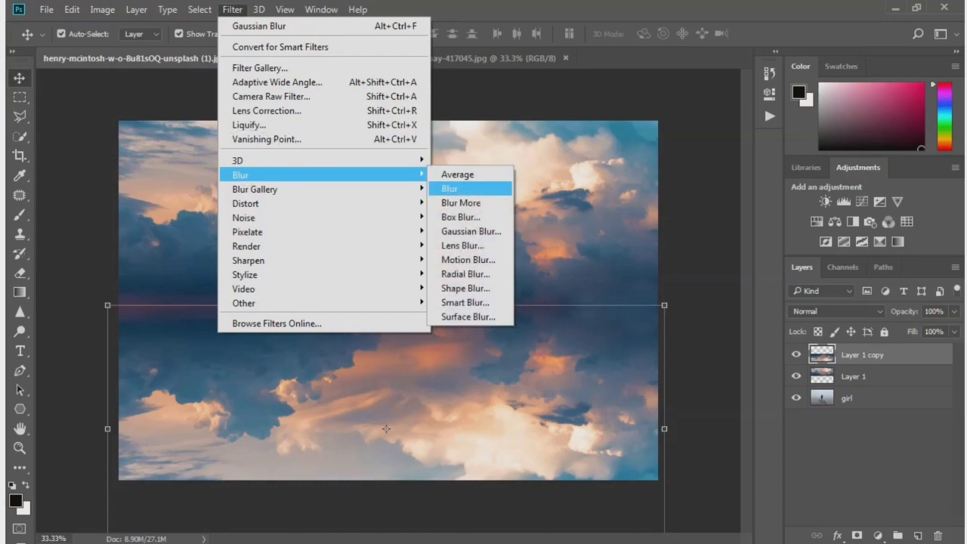
click(470, 231)
key(End)
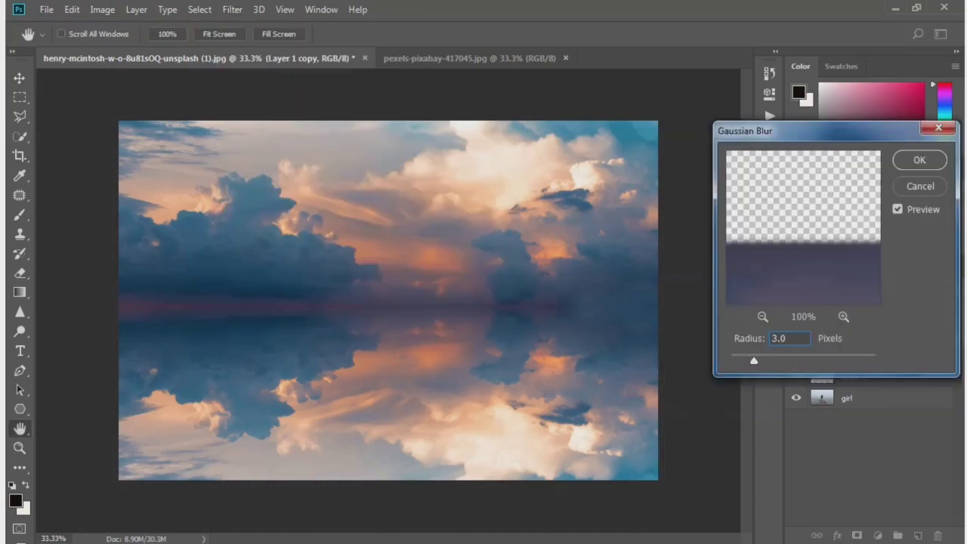
text(5)
key(Return)
Add a 50-pixel Motion Blur to the reflection, then select both cloud layers
key(alt+t)
key(Down)
key(Down)
key(Down)
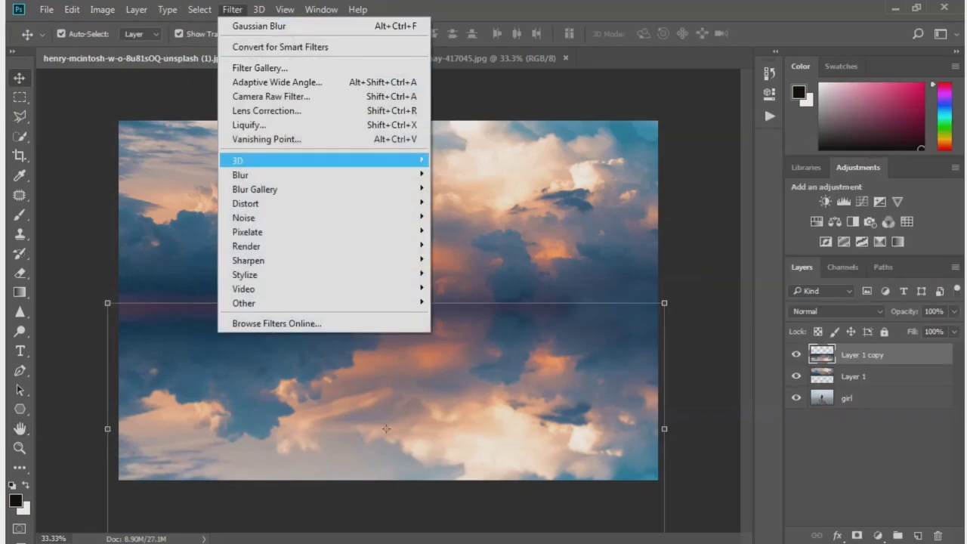
key(Down)
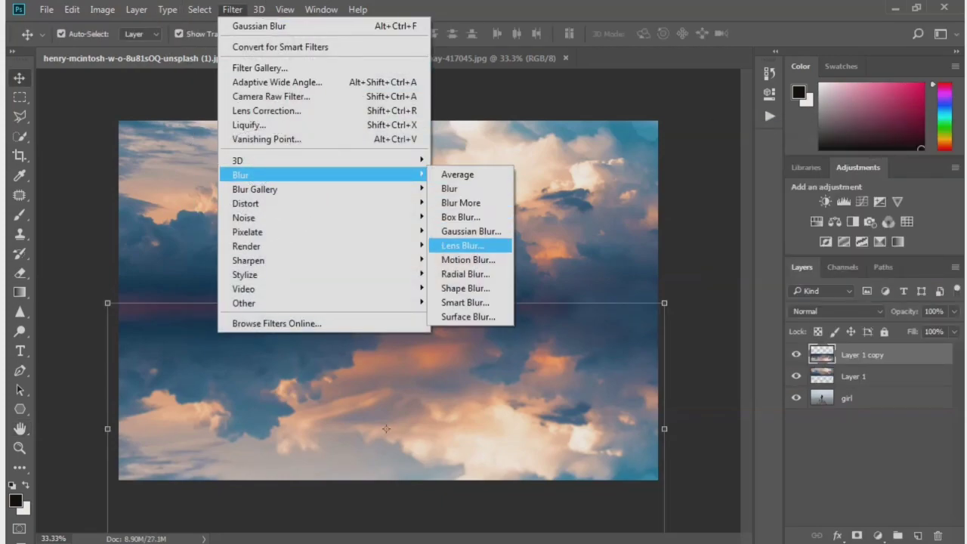
click(468, 259)
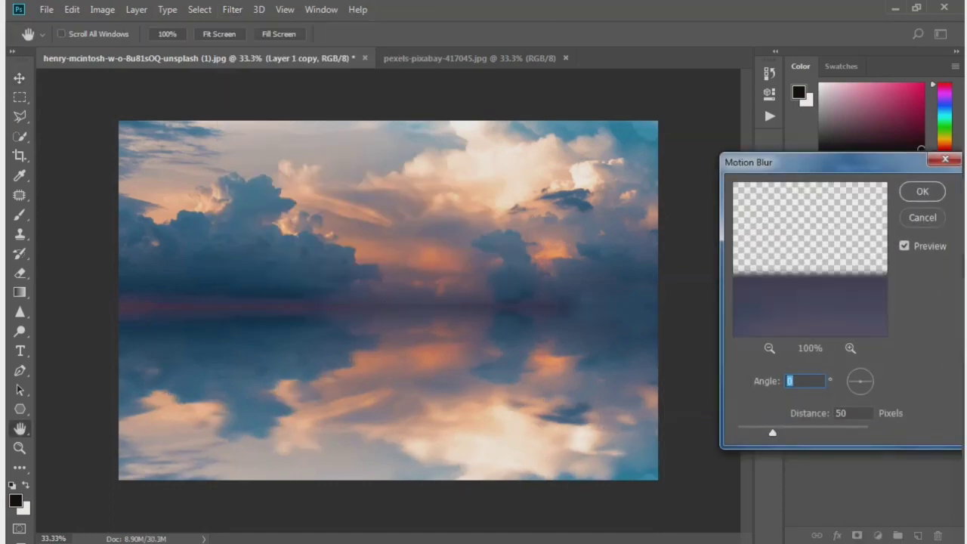
drag(823, 162, 652, 133)
click(750, 163)
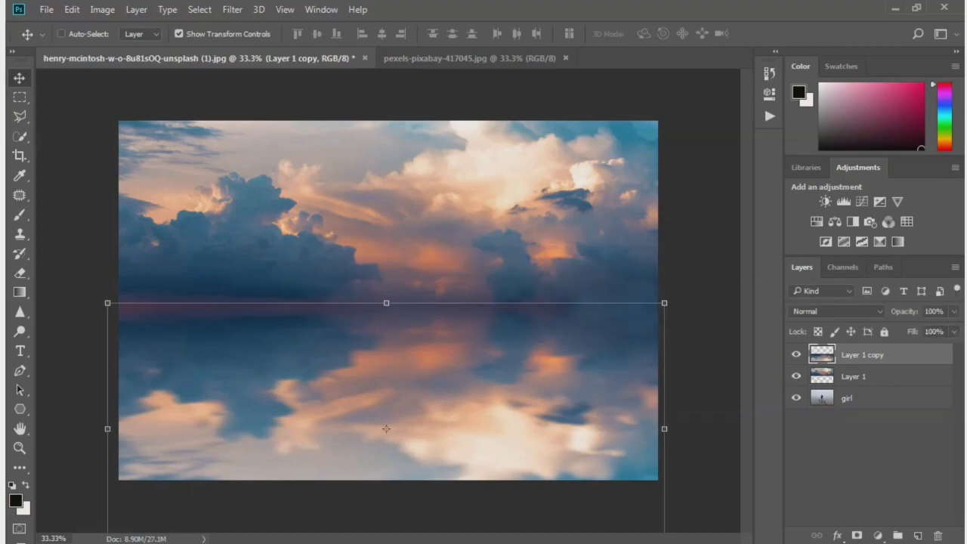
key(alt+shift+bracketleft)
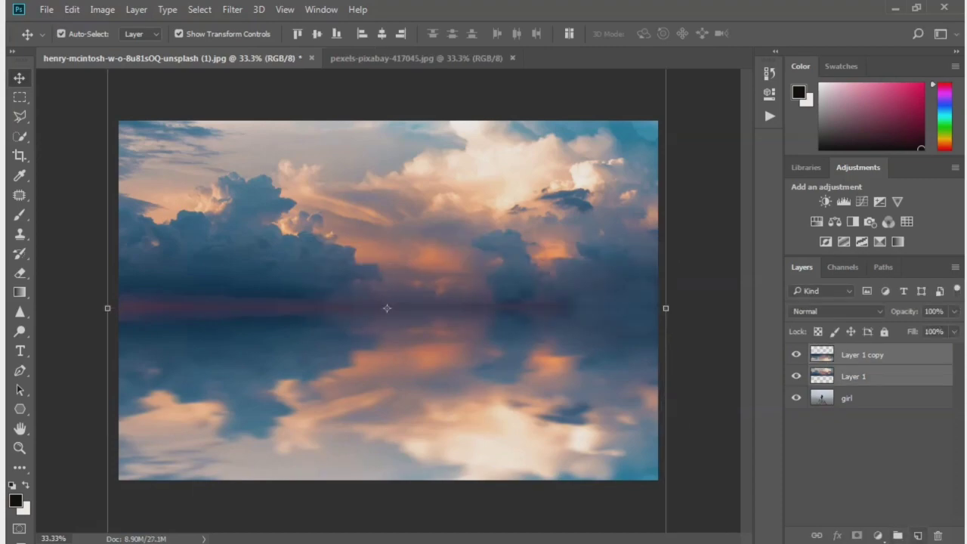
Group both cloud layers into Group 1 and mask it with the girl layer's luminosity selection
key(ctrl+g)
click(796, 352)
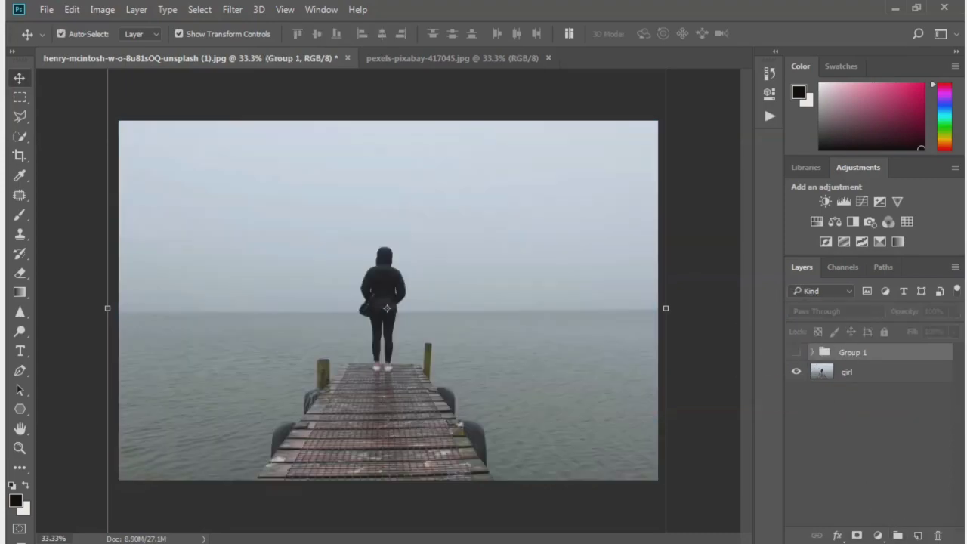
click(869, 373)
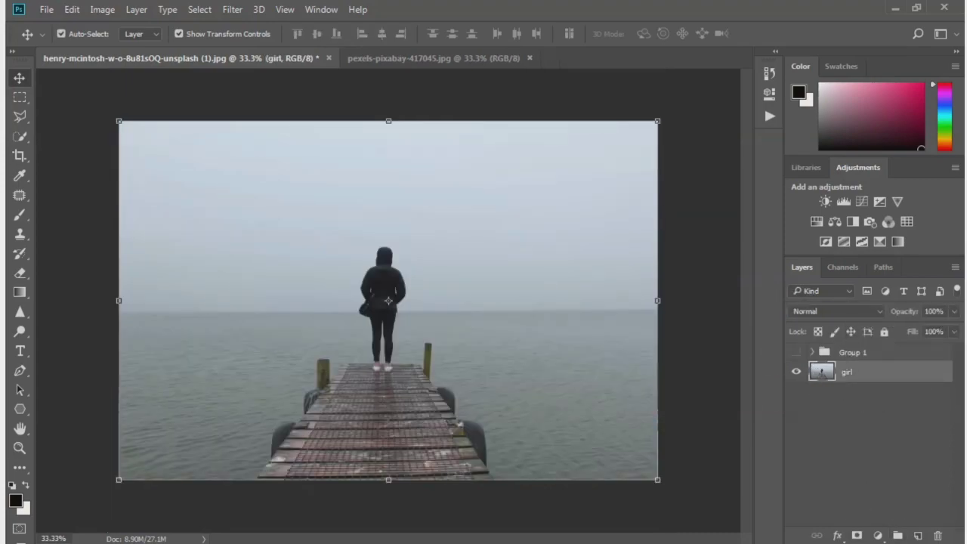
click(61, 33)
click(843, 267)
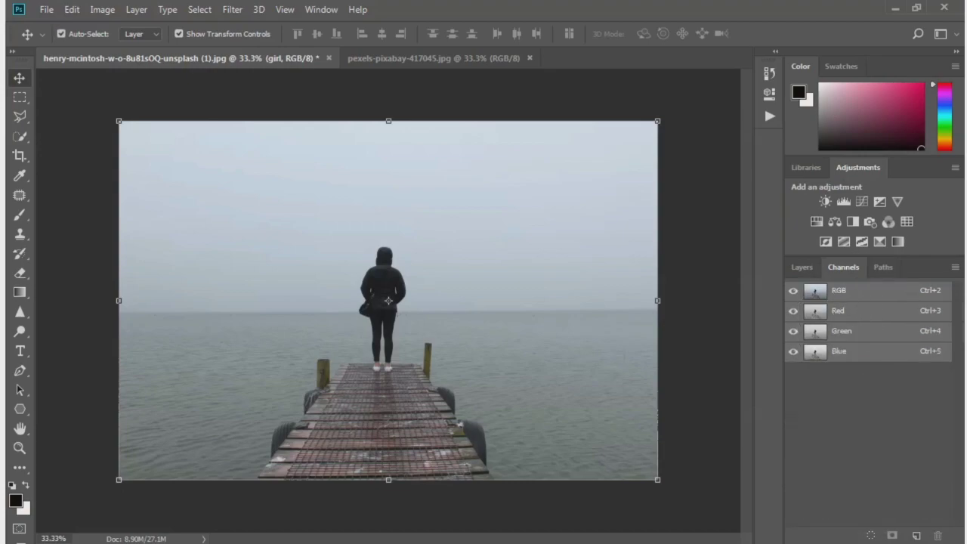
key(ctrl+alt+2)
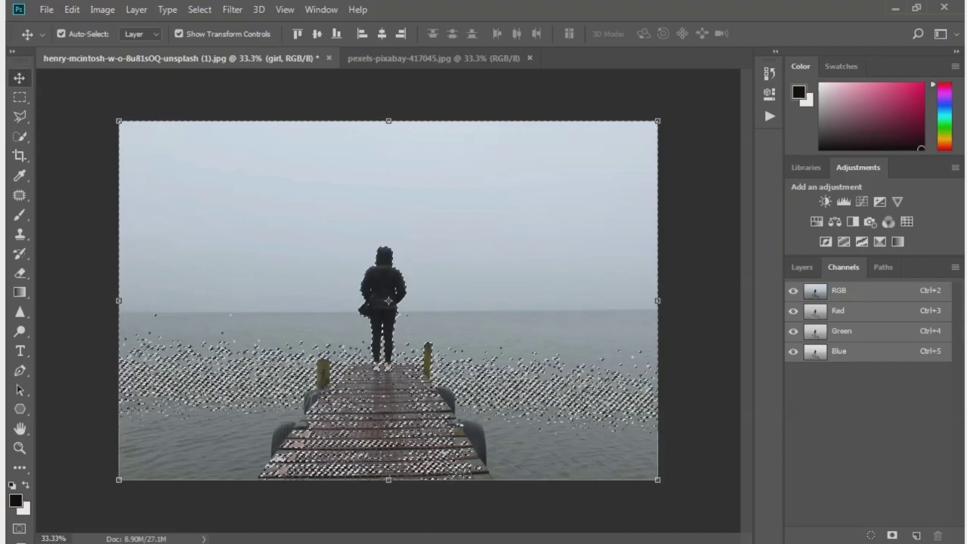
key(ctrl+g)
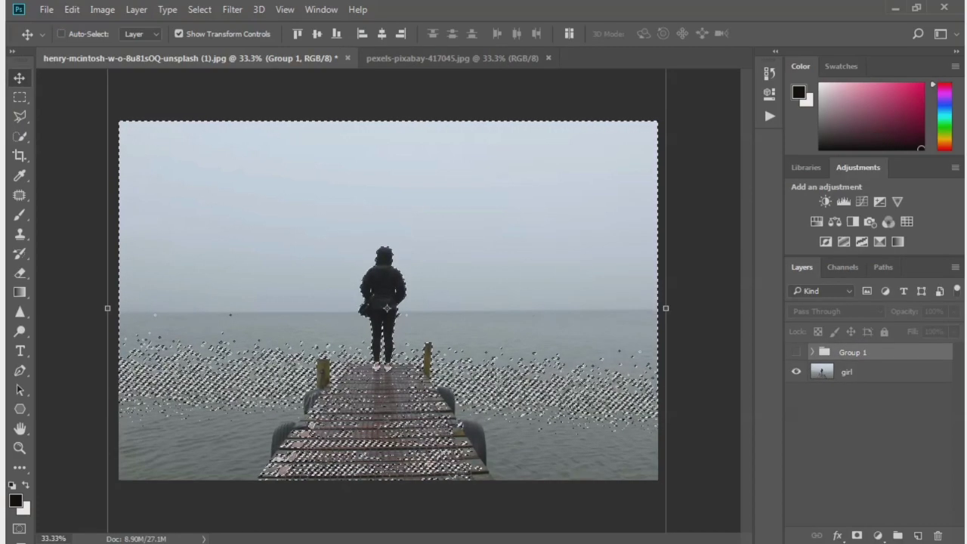
key(ctrl+comma)
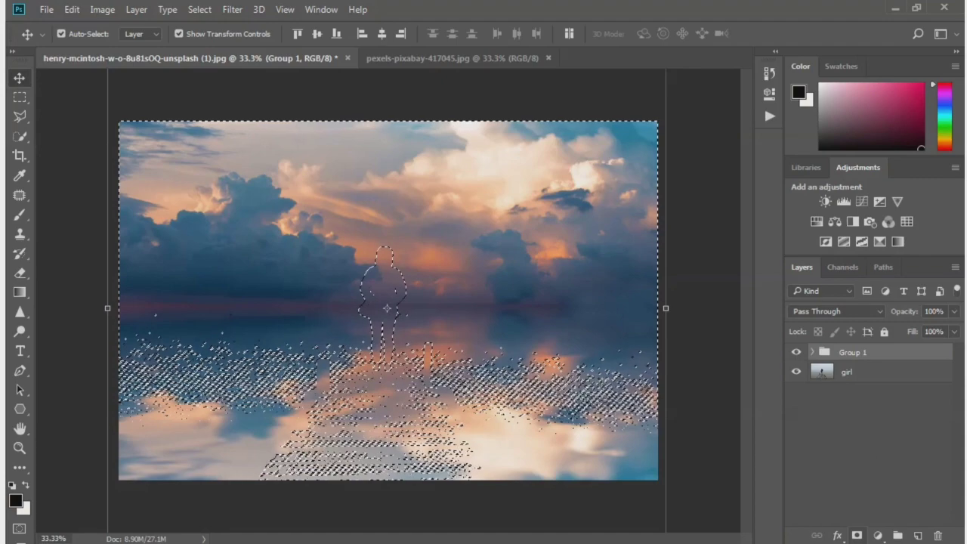
click(856, 535)
Add a Curves adjustment layer with an S-shaped RGB curve for stronger contrast
click(878, 535)
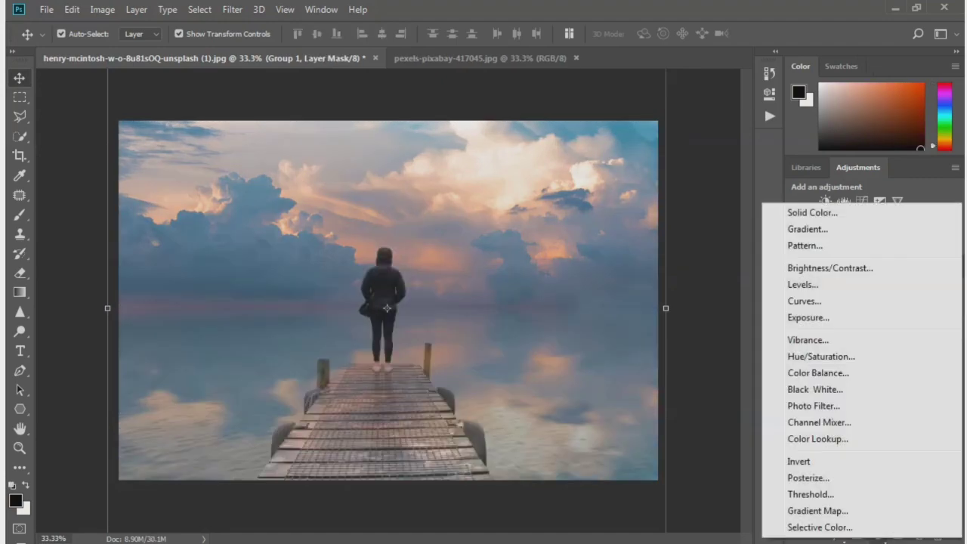
click(816, 300)
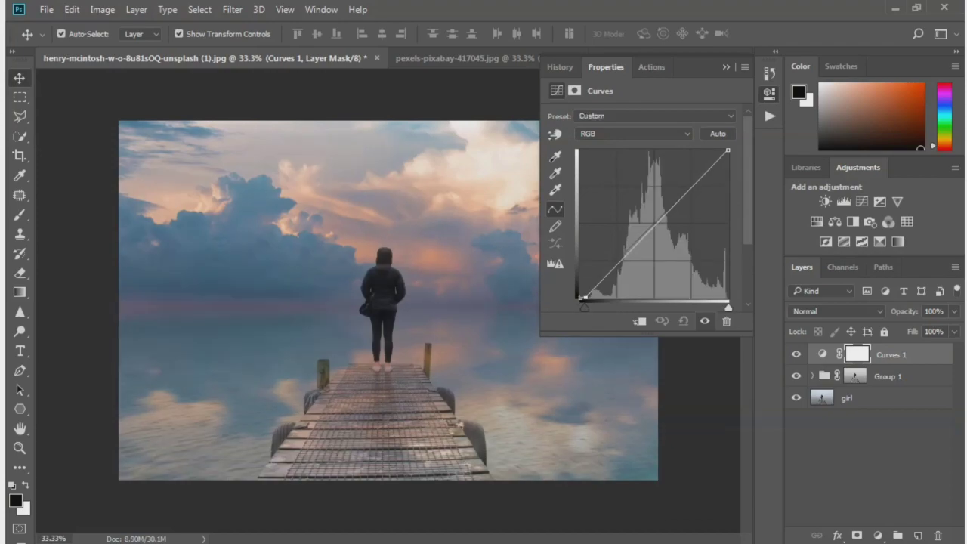
drag(581, 297, 599, 296)
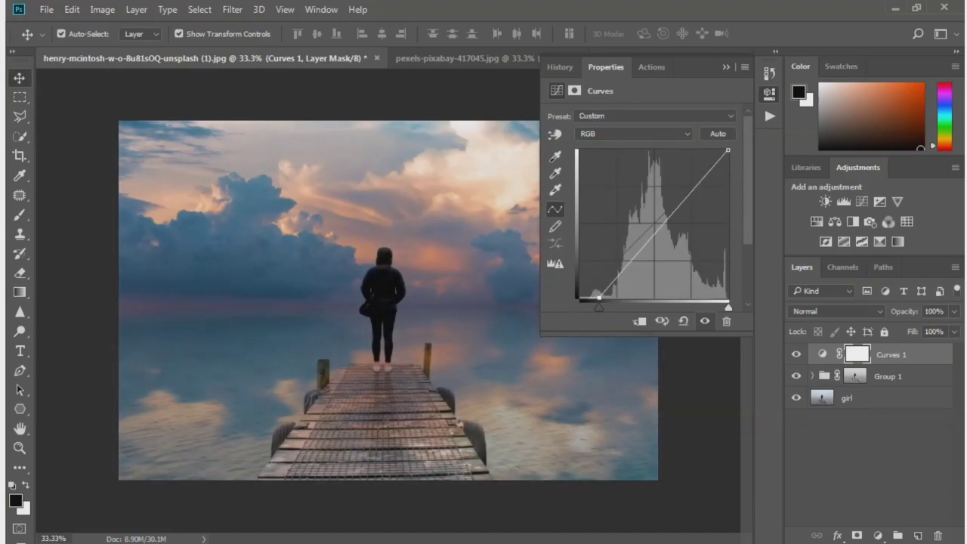
mouse_move(696, 187)
mouse_down()
mouse_move(696, 202)
mouse_move(691, 179)
mouse_up()
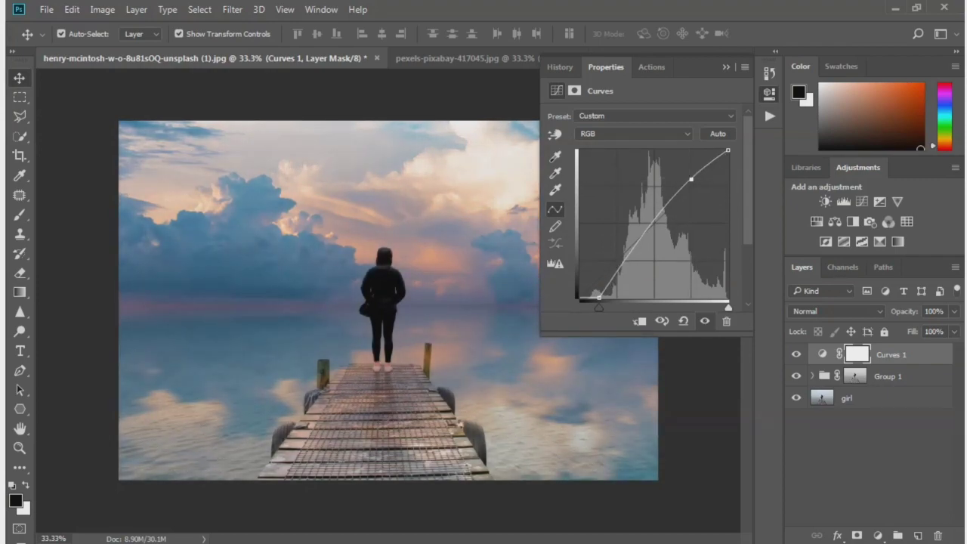
drag(639, 245, 632, 250)
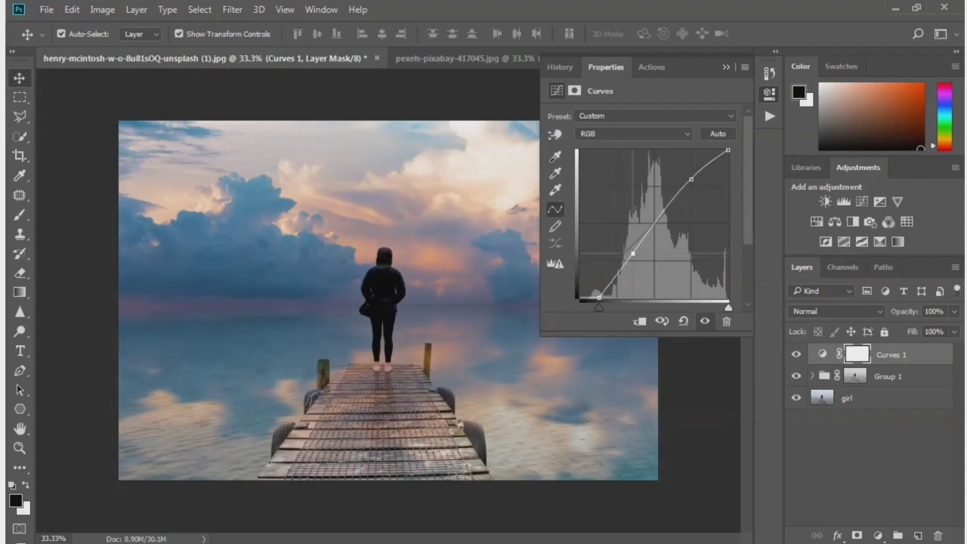
click(726, 66)
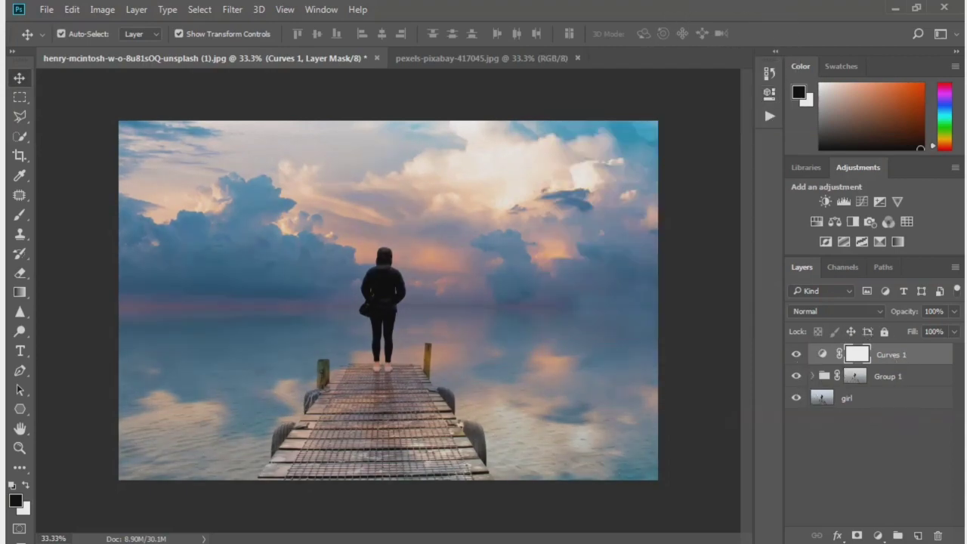
click(854, 376)
Add a Color Balance layer pushing the midtones toward cyan and blue
click(877, 534)
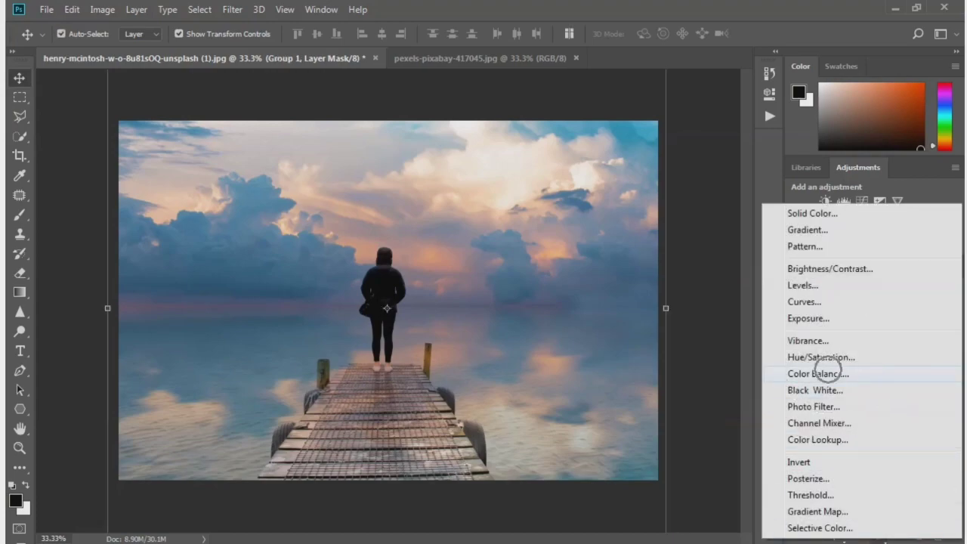
click(818, 374)
text(-17)
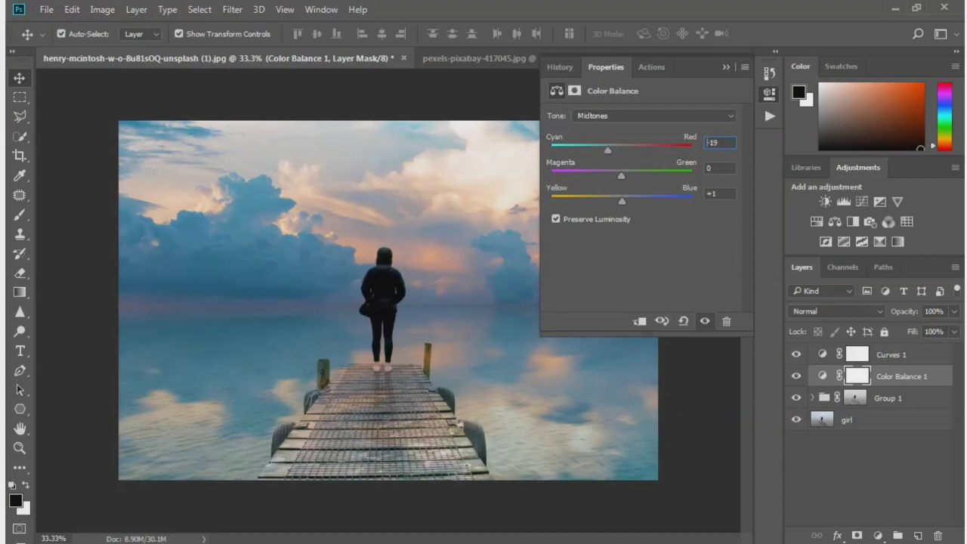
drag(622, 200, 635, 200)
click(726, 66)
click(822, 375)
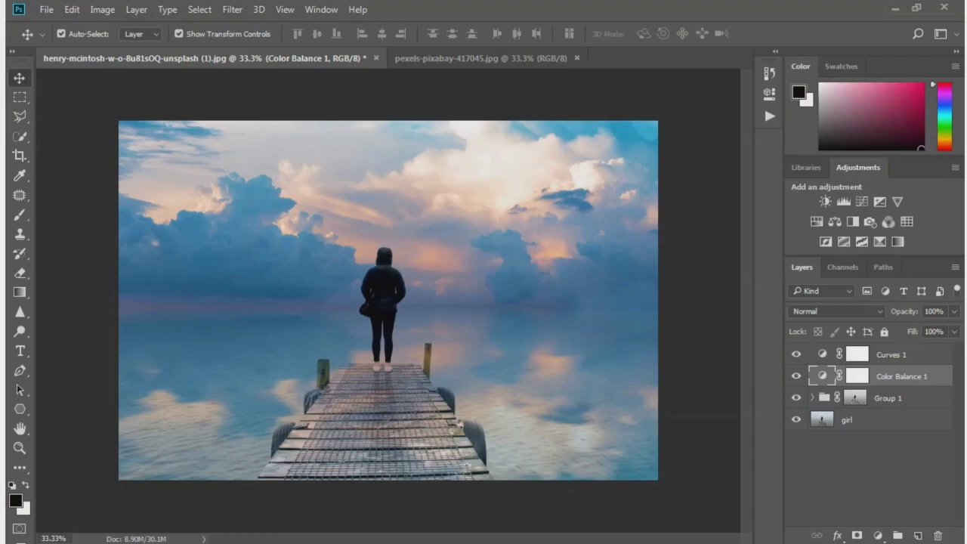
click(855, 398)
Paint over the girl and pier on Group 1's mask with a 90% opacity brush
key(ctrl+t)
drag(386, 121, 386, 72)
key(ctrl+plus)
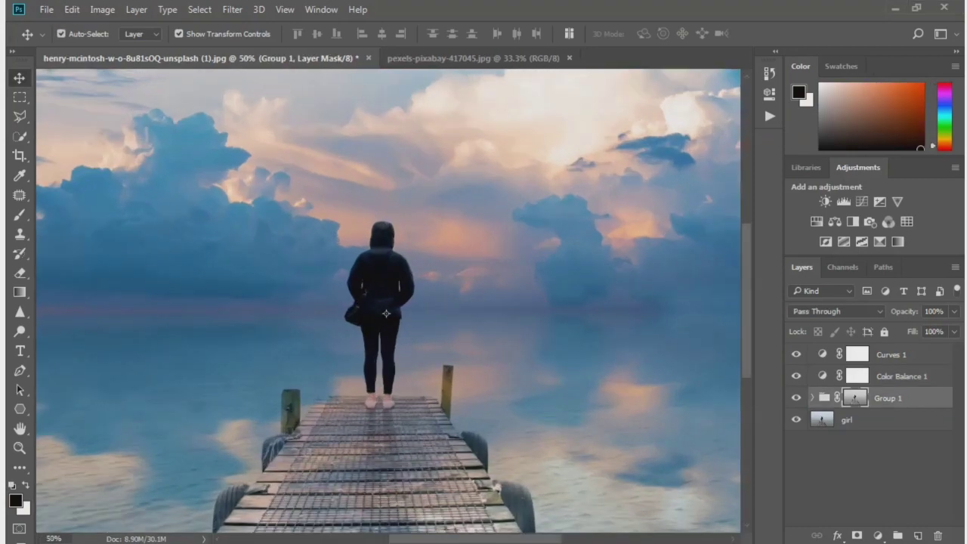
drag(386, 311, 386, 241)
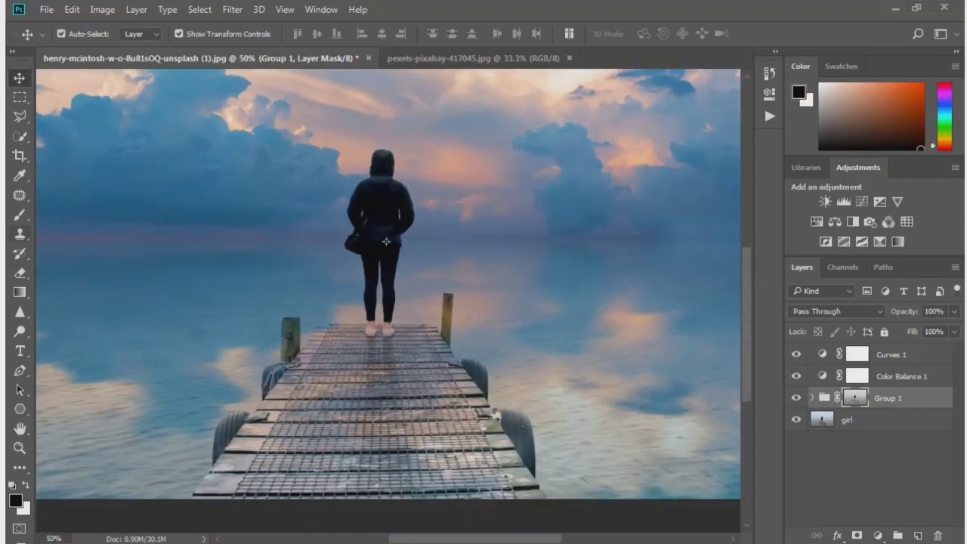
key(b)
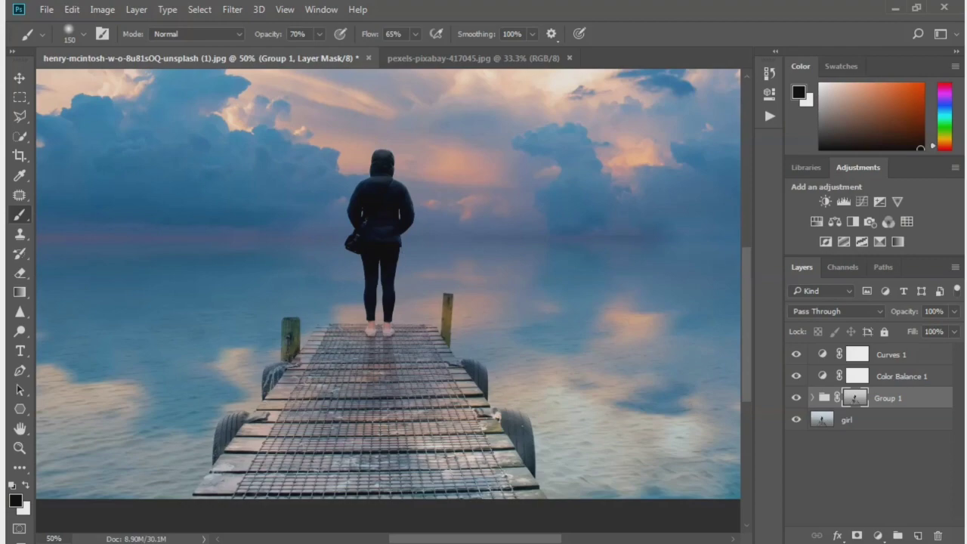
drag(298, 381, 226, 483)
key(6)
text(90)
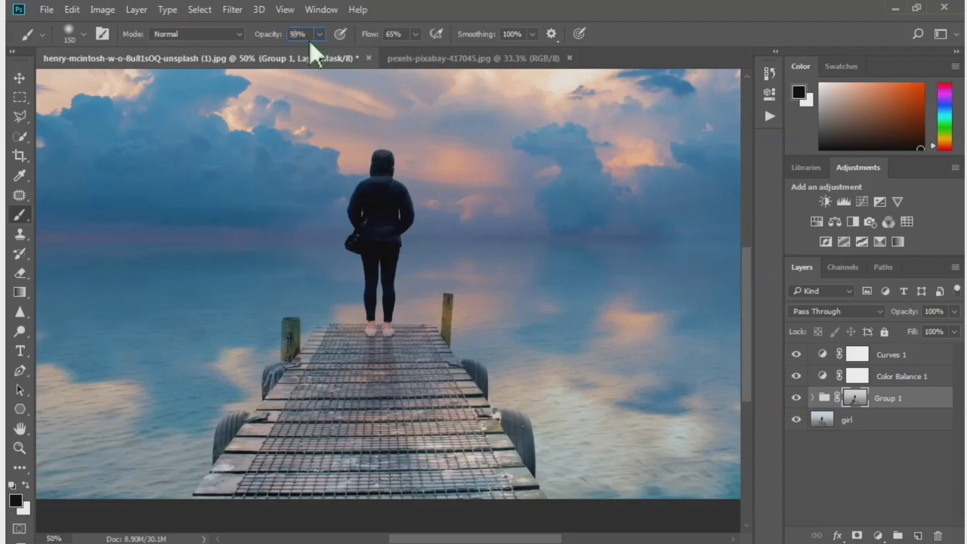
drag(302, 420, 302, 491)
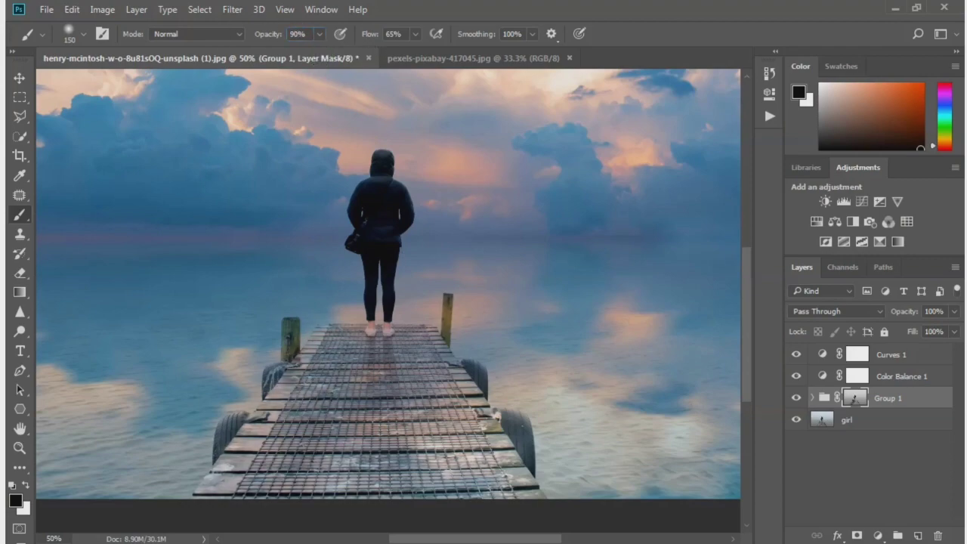
drag(342, 412, 342, 495)
drag(261, 416, 204, 495)
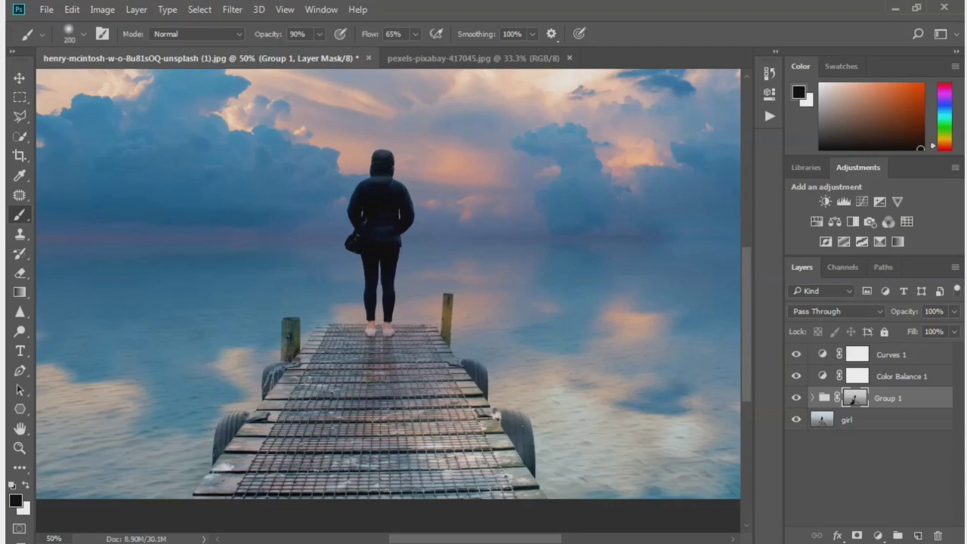
drag(408, 355, 484, 495)
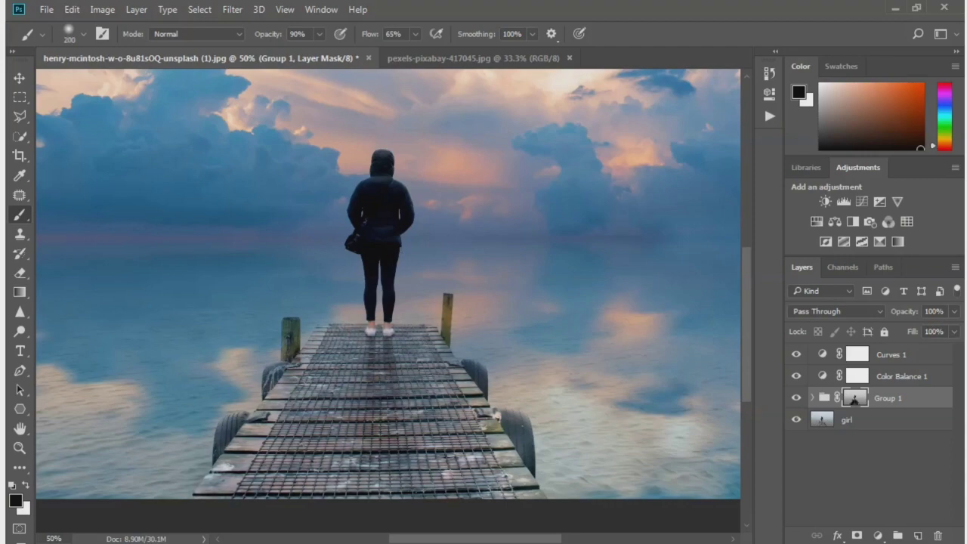
drag(465, 397, 502, 475)
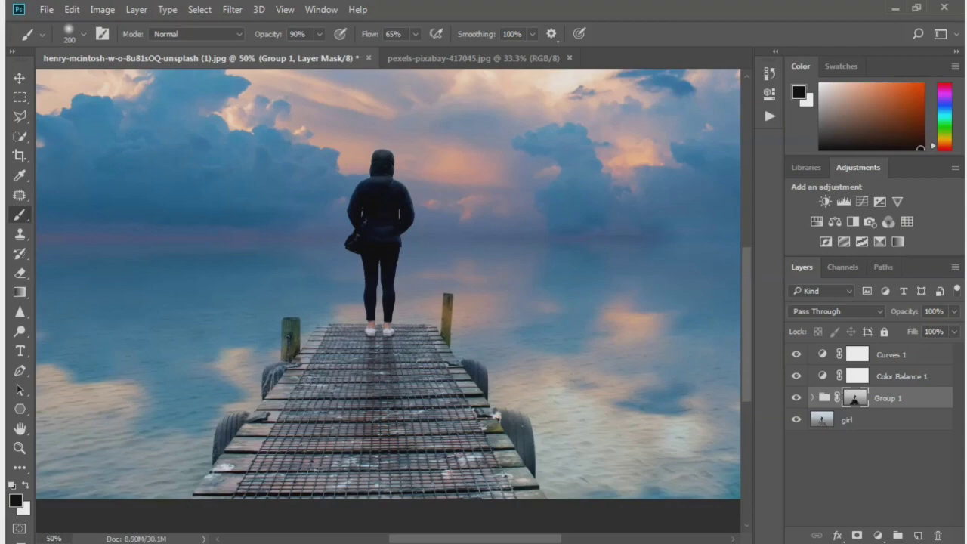
key(ctrl+minus)
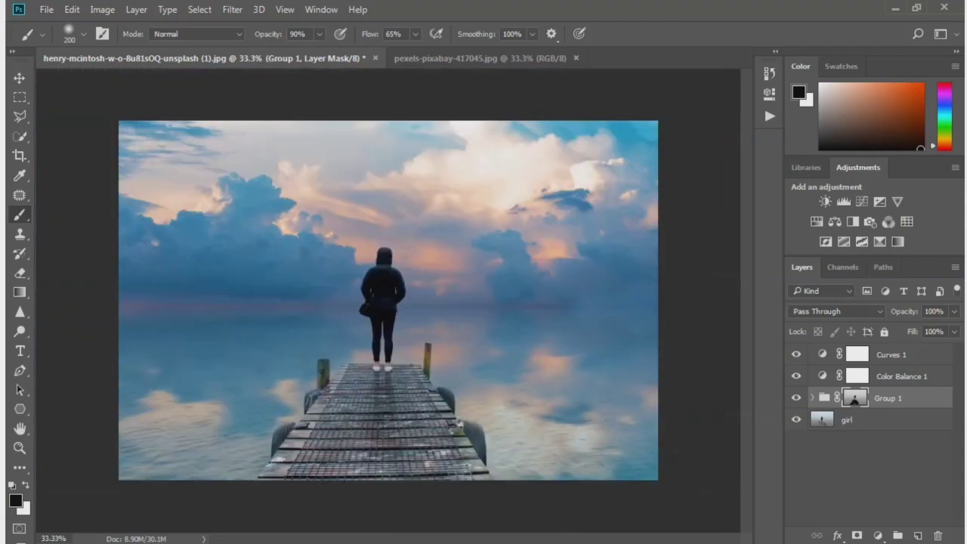
Add a Color Lookup layer using Crisp_Warm.look for a warm sunset grade
click(877, 534)
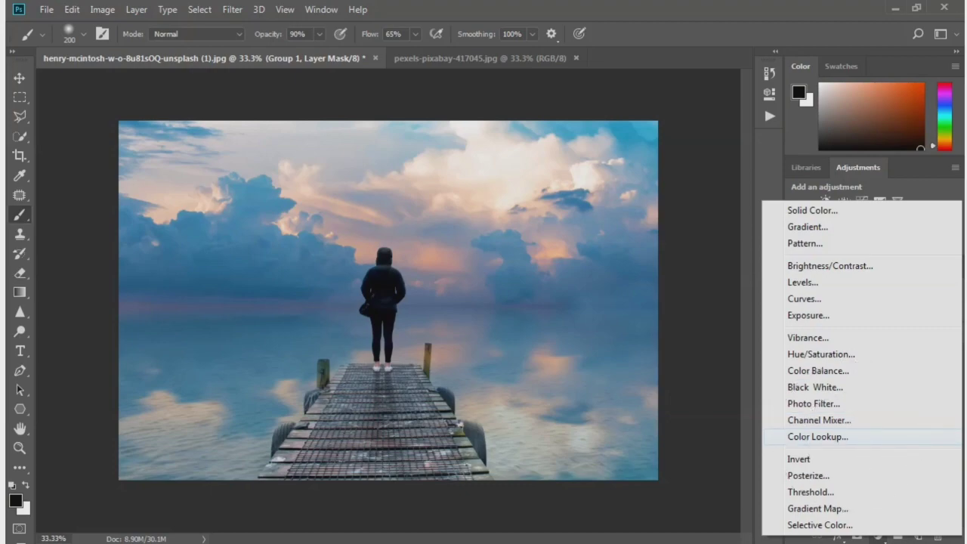
click(817, 437)
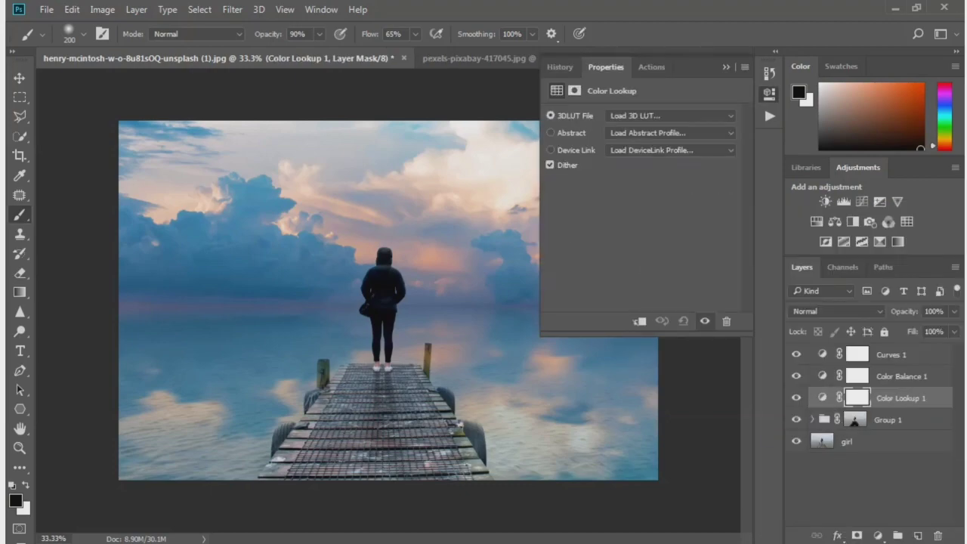
click(671, 116)
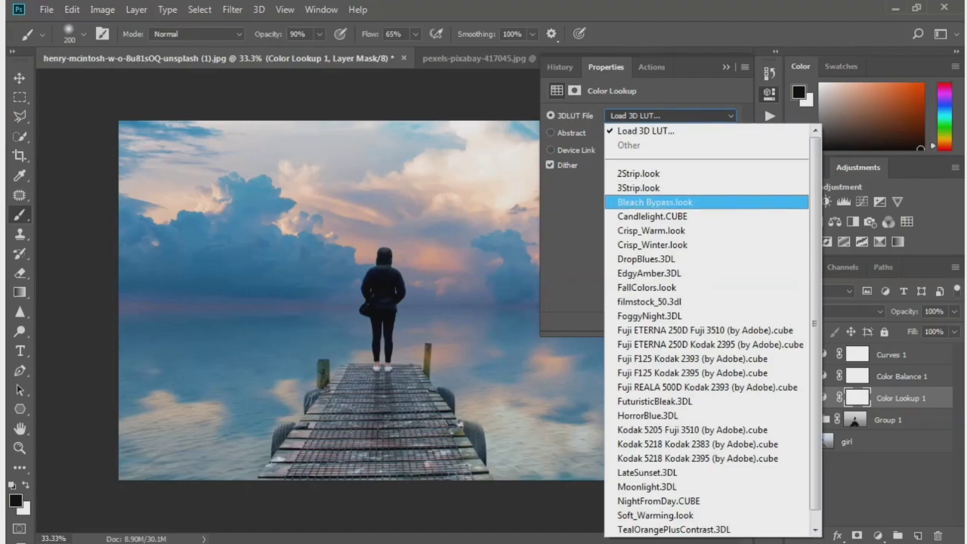
click(651, 230)
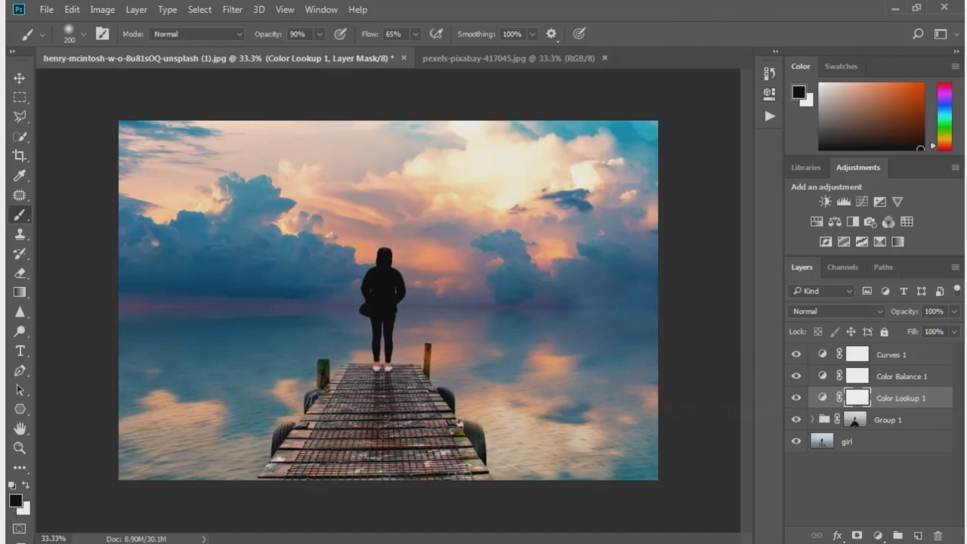
click(954, 330)
click(877, 535)
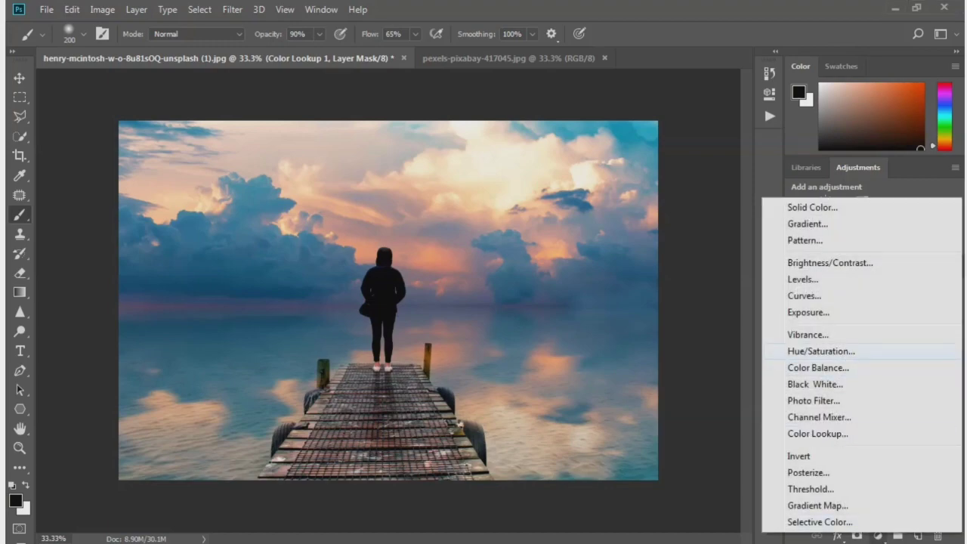
Add a Hue/Saturation layer raising Yellows saturation to +8 and Reds to +3
click(822, 351)
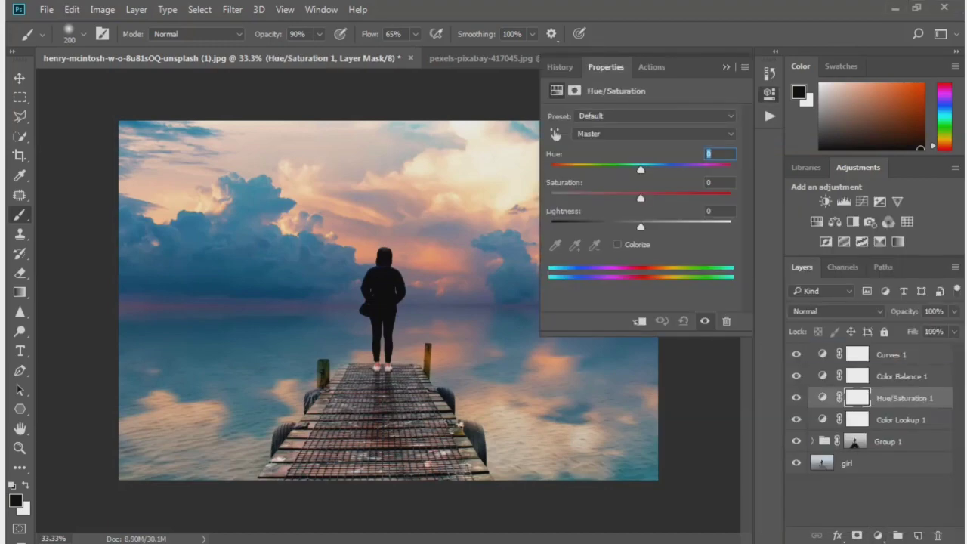
click(654, 134)
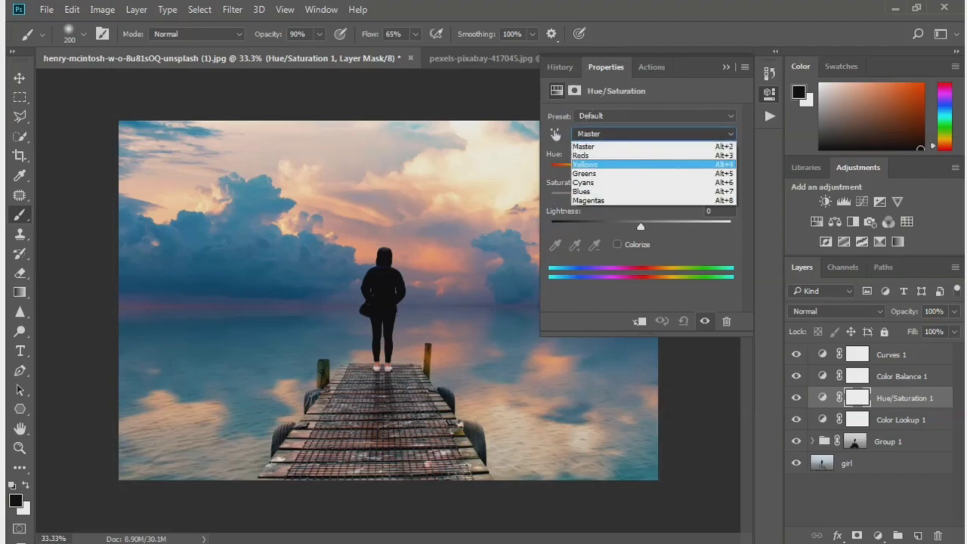
click(586, 164)
drag(641, 198, 585, 169)
text(0)
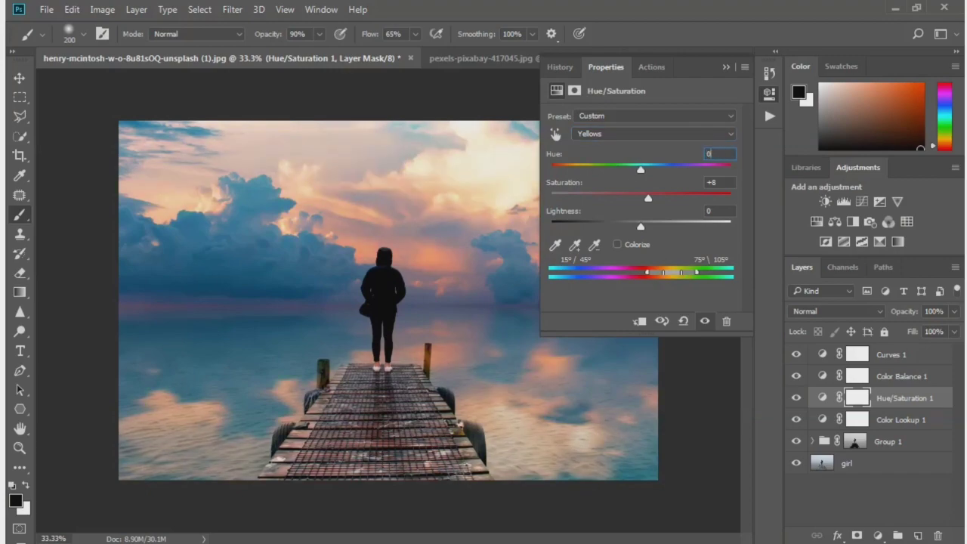
click(649, 134)
click(619, 151)
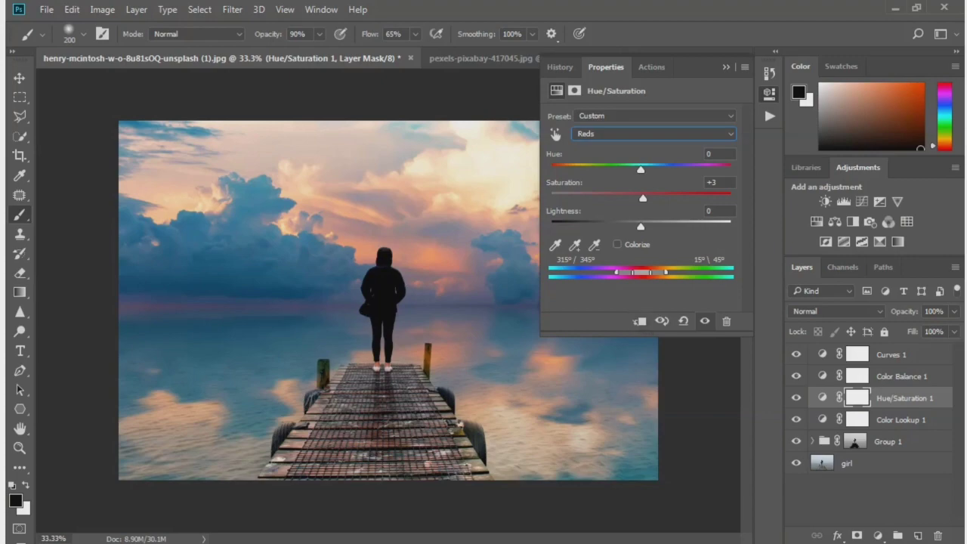
click(769, 93)
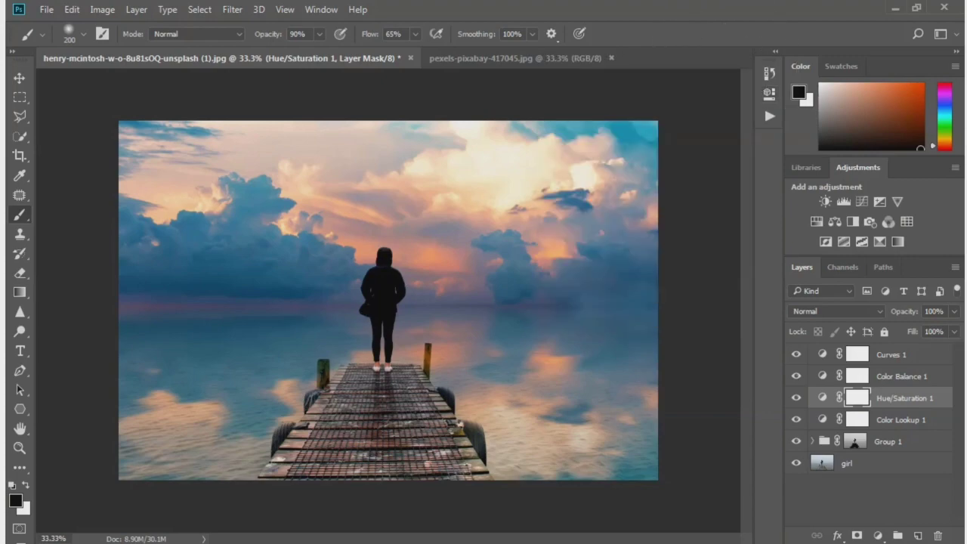
Save the layered image as a PSD in New folder (2), with '2' appended to the name and Maximize Compatibility on
key(alt+period)
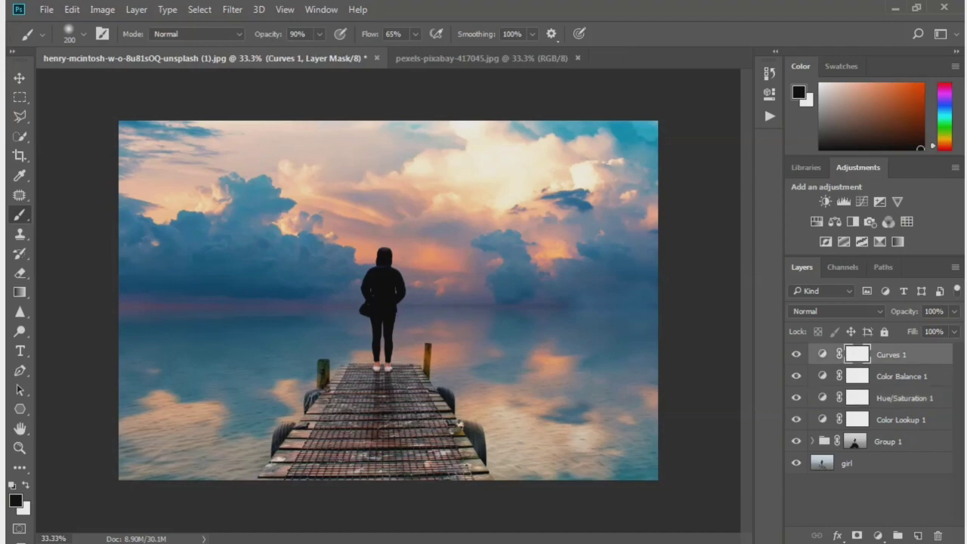
click(46, 9)
click(68, 175)
key(ctrl+shift+s)
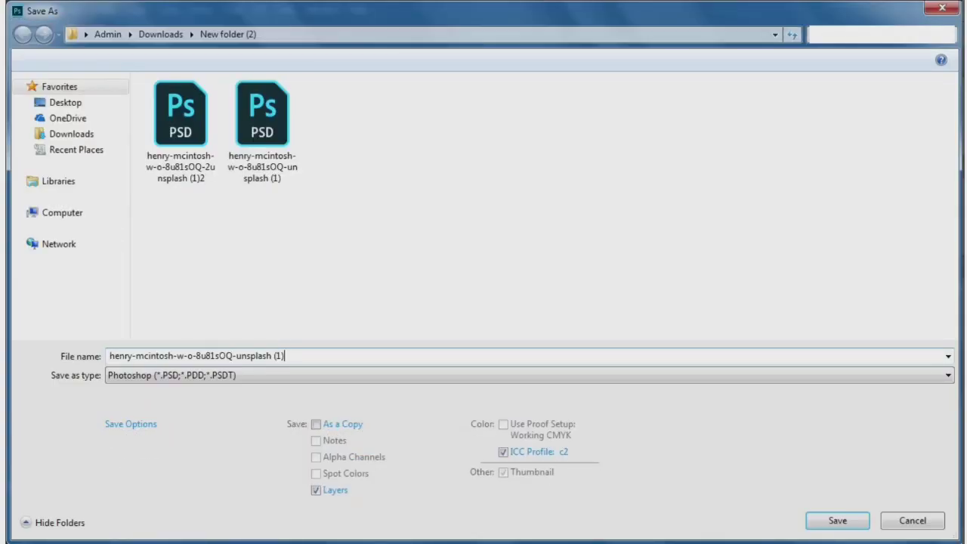
text(2)
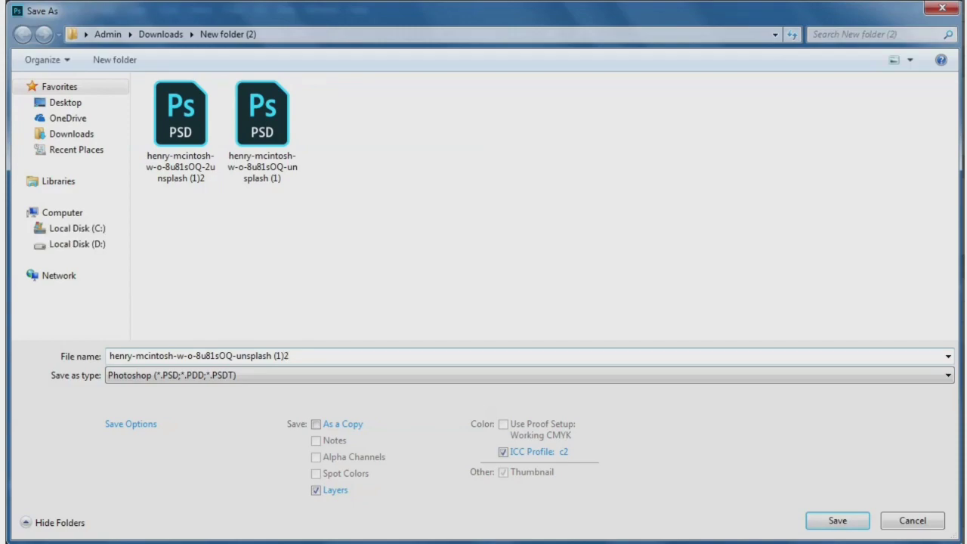
key(ctrl+a)
key(Return)
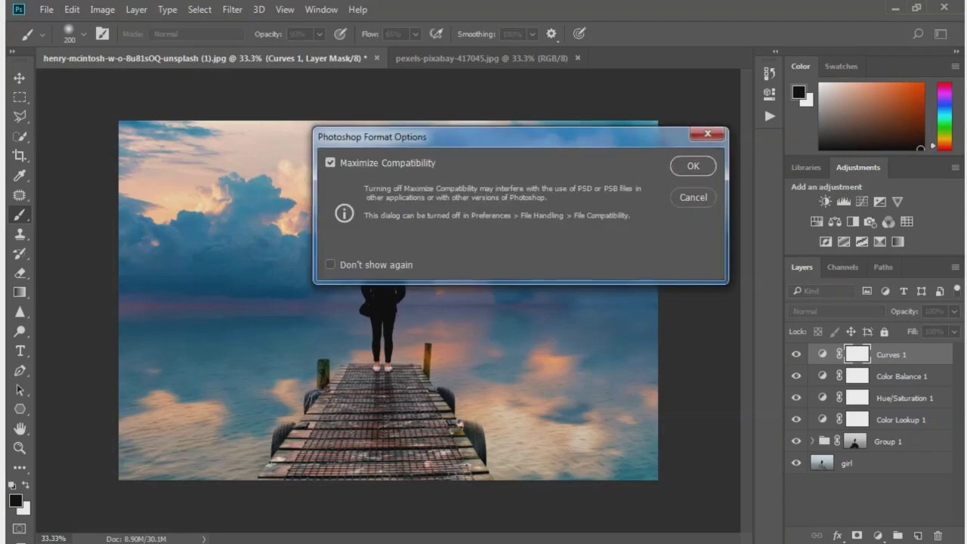
key(Return)
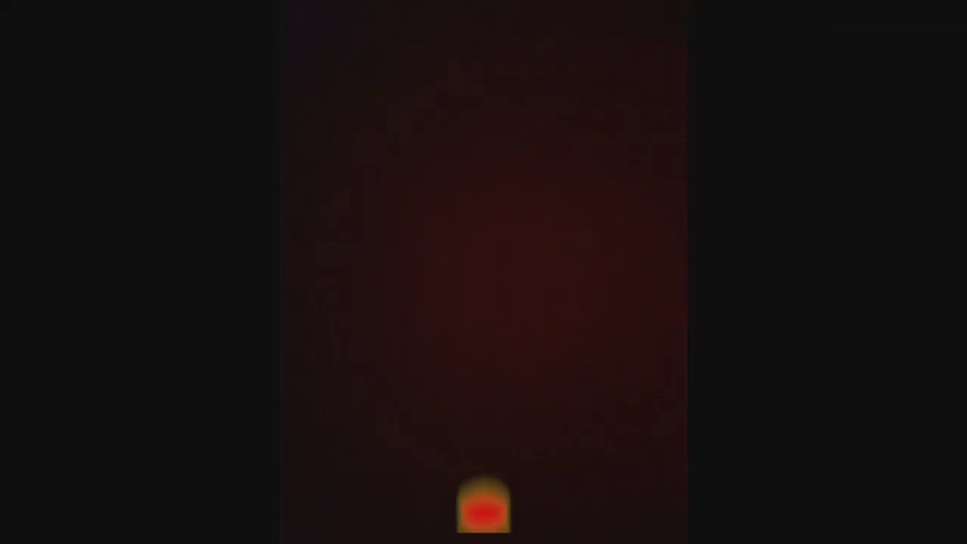